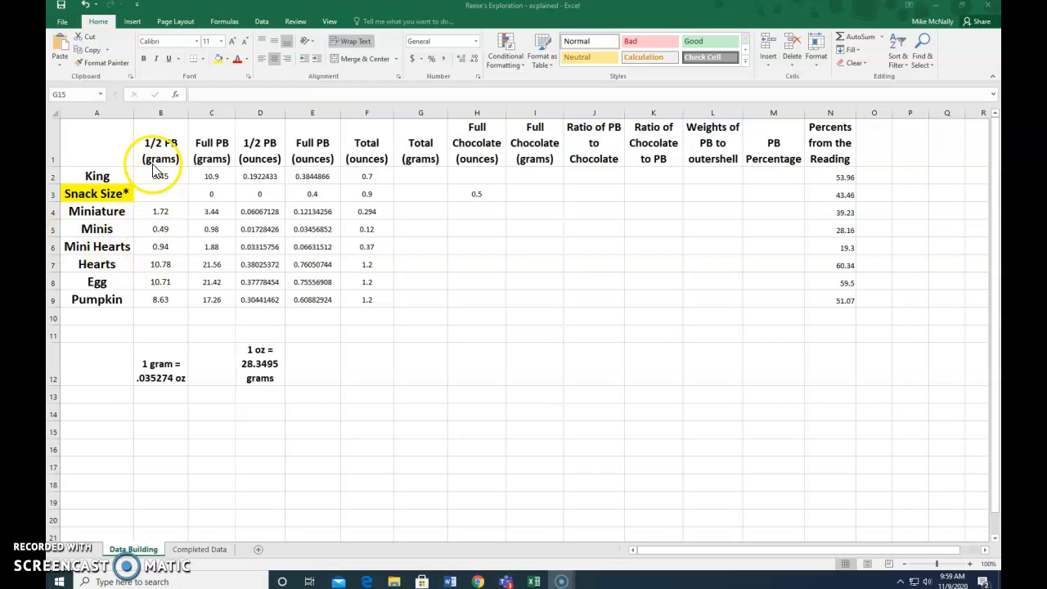
Examine the King row's peanut butter weights, their conversion formulas and the total ounces in cells B2 through F2
{"action": "left_click", "coordinate": [211, 175]}
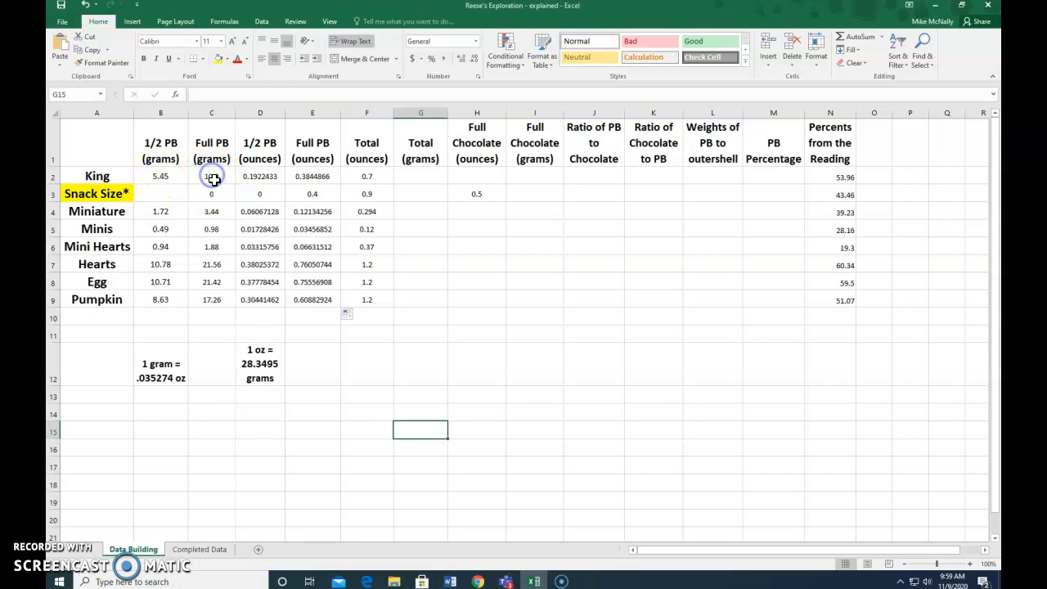
{"action": "left_click", "coordinate": [211, 175]}
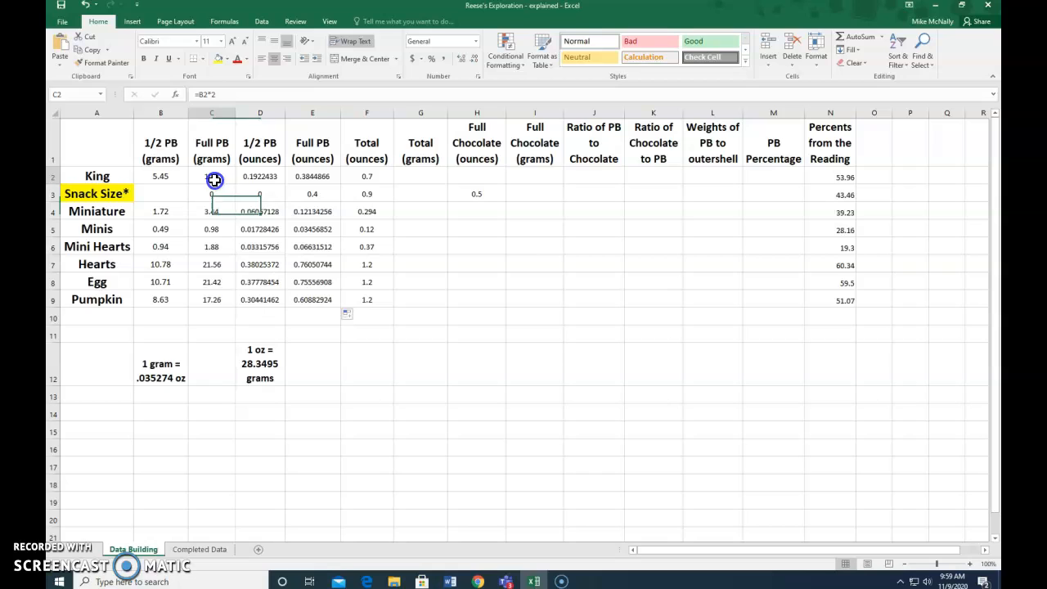
{"action": "left_click", "coordinate": [161, 177]}
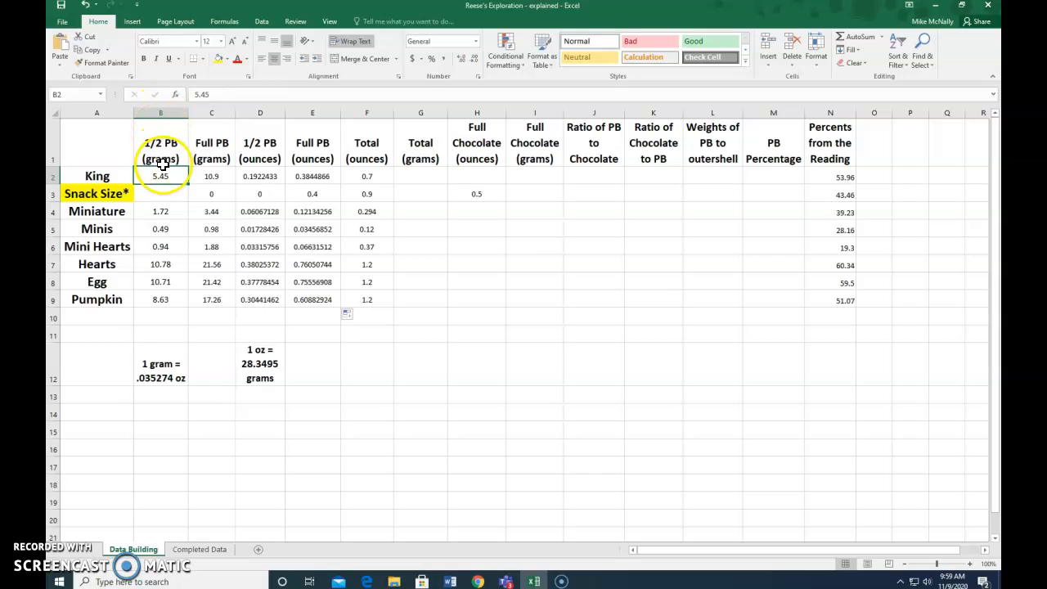
{"action": "left_click", "coordinate": [206, 174]}
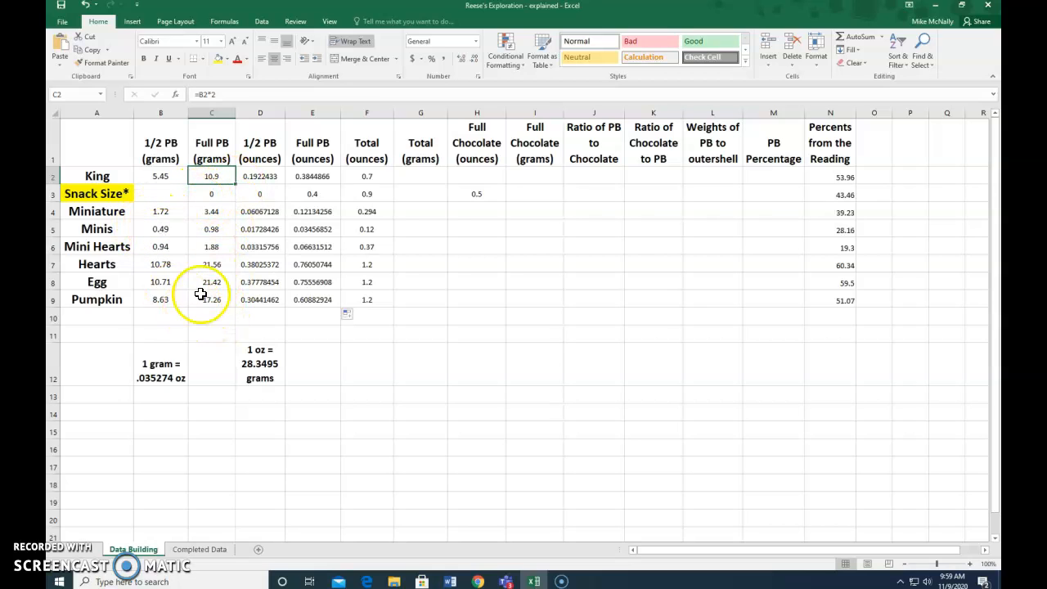
{"action": "left_click", "coordinate": [266, 177]}
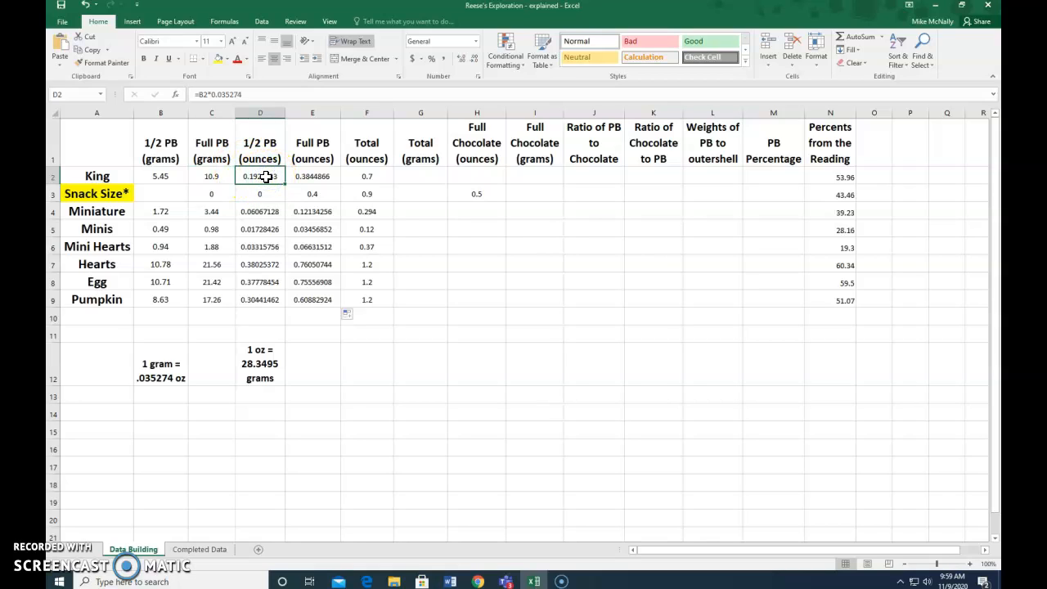
{"action": "left_click", "coordinate": [158, 179]}
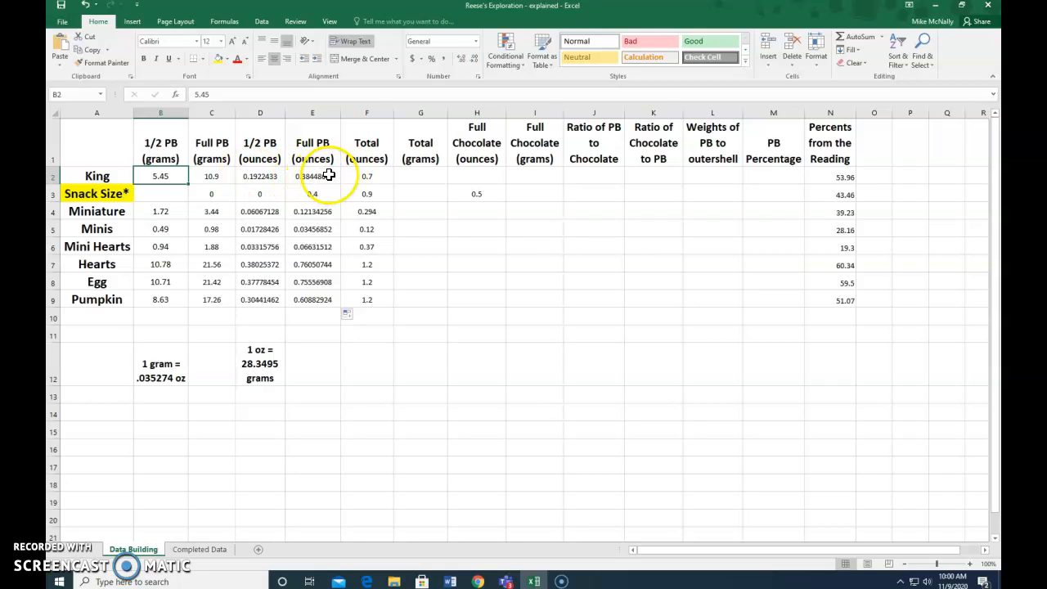
{"action": "left_click", "coordinate": [255, 178]}
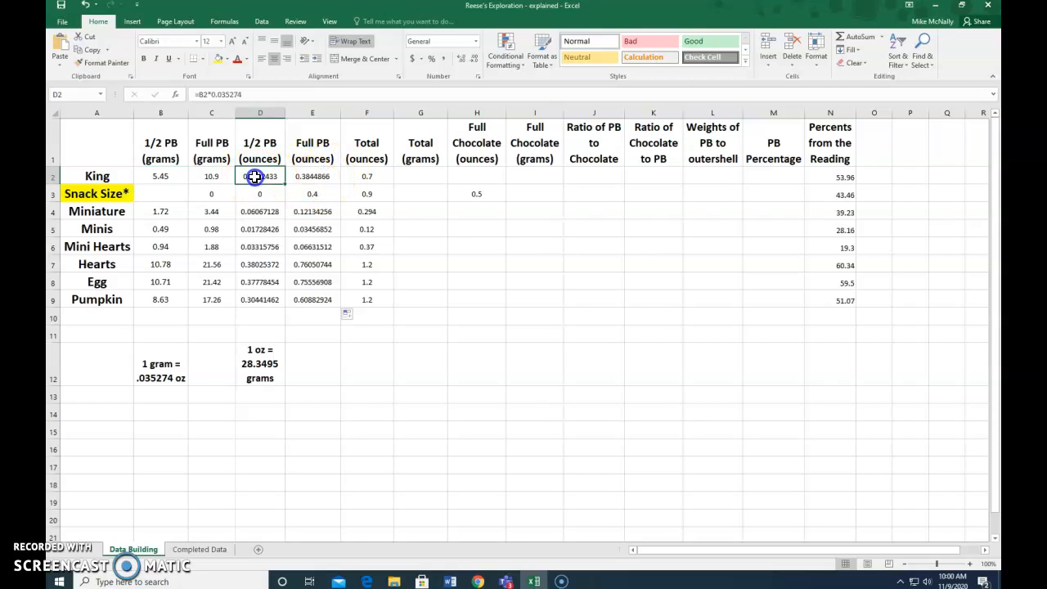
{"action": "left_click", "coordinate": [329, 176]}
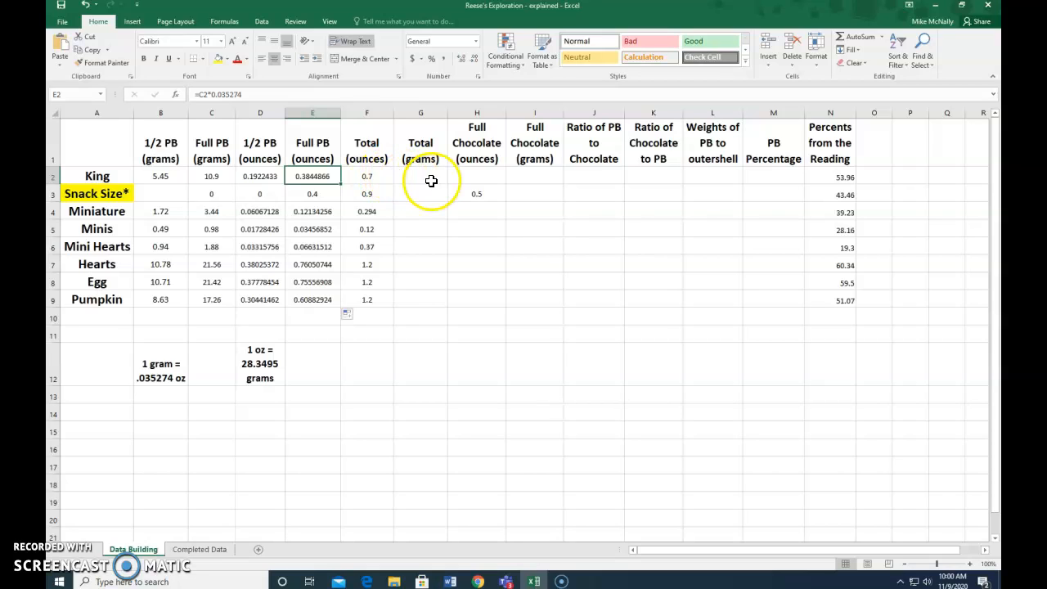
{"action": "left_click", "coordinate": [359, 177]}
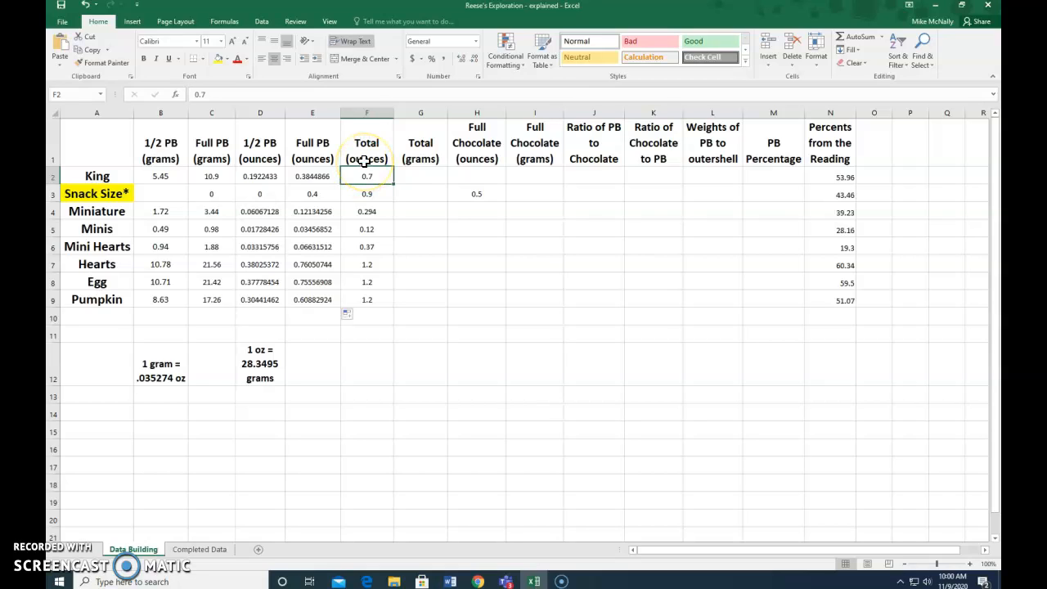
Convert King's total ounces to grams in G2 with the formula =F2*28.3495
{"action": "left_click", "coordinate": [410, 178]}
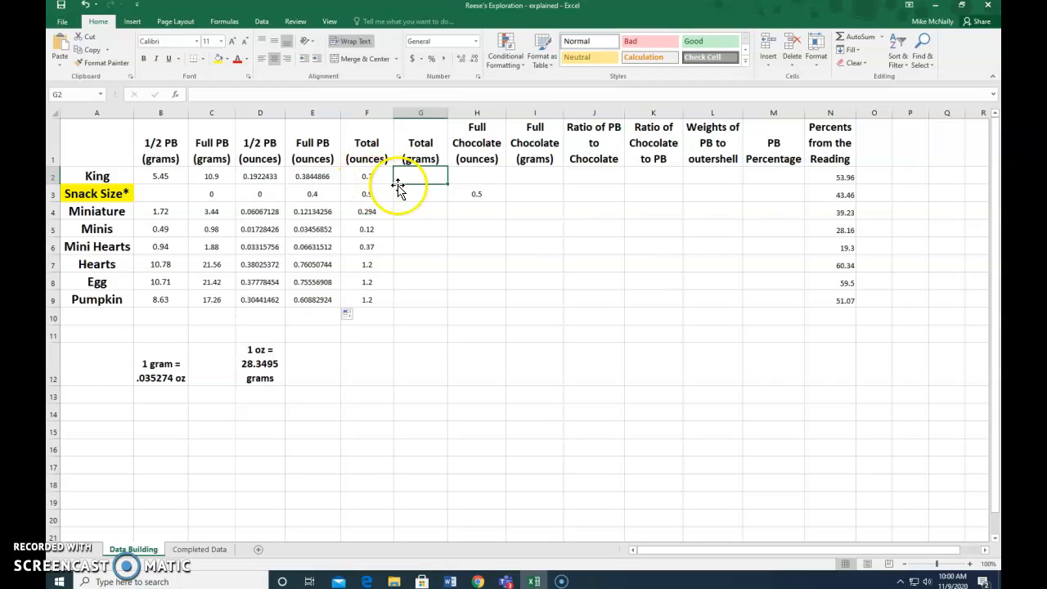
{"action": "type", "text": "="}
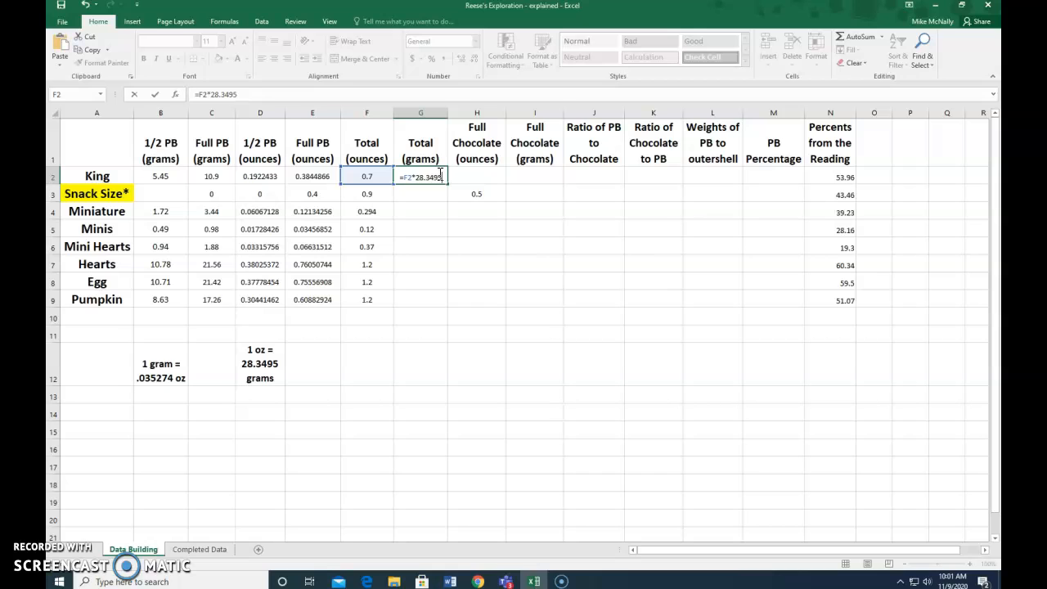
{"action": "key", "text": "Return"}
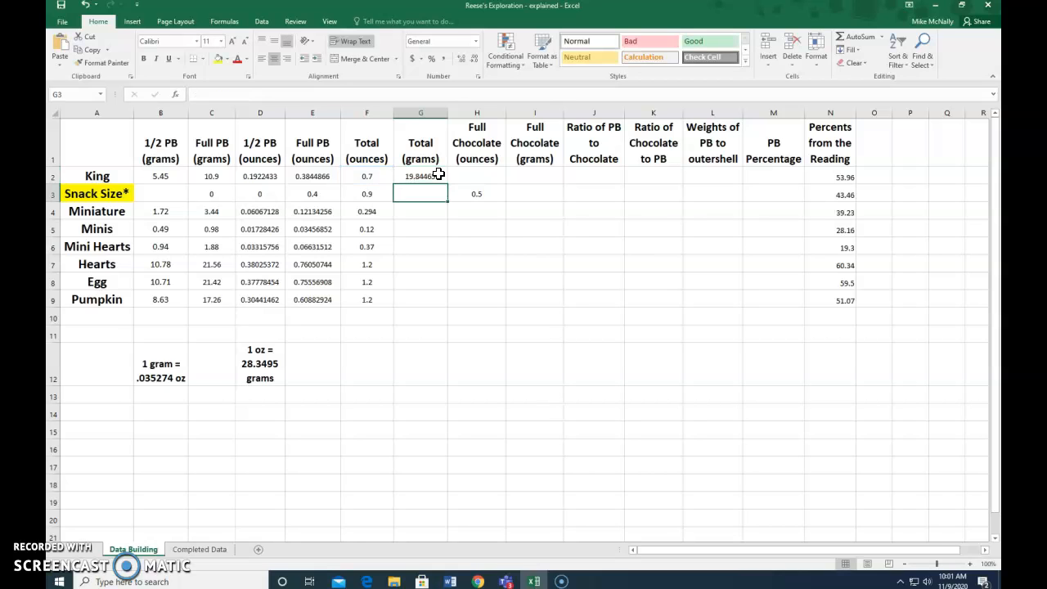
Review King's total-grams formula in G2 and fill it down the Total (grams) column through the Pumpkin row, G9
{"action": "left_click", "coordinate": [368, 175]}
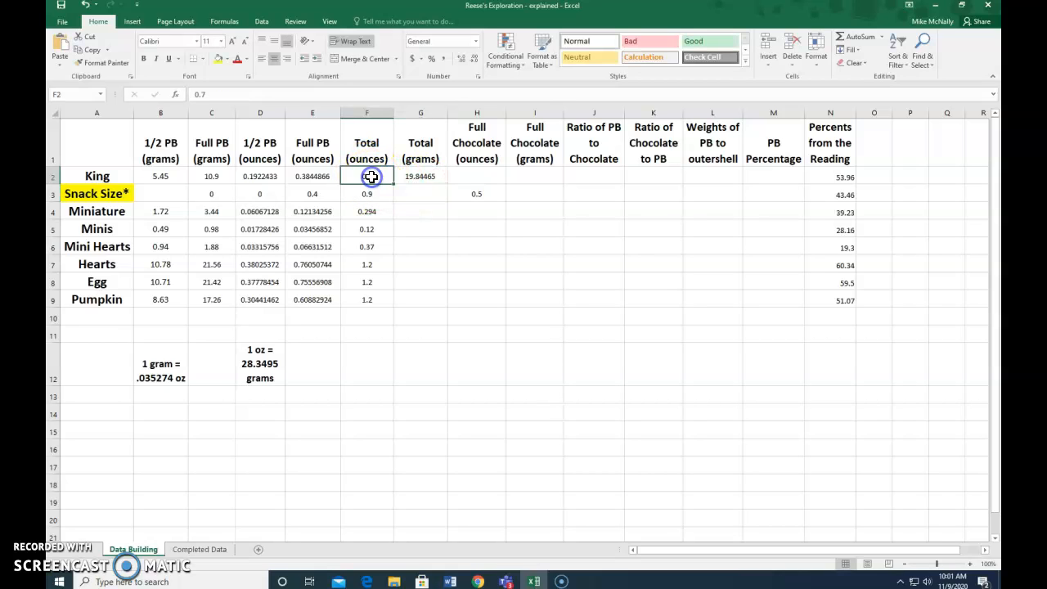
{"action": "left_click", "coordinate": [426, 178]}
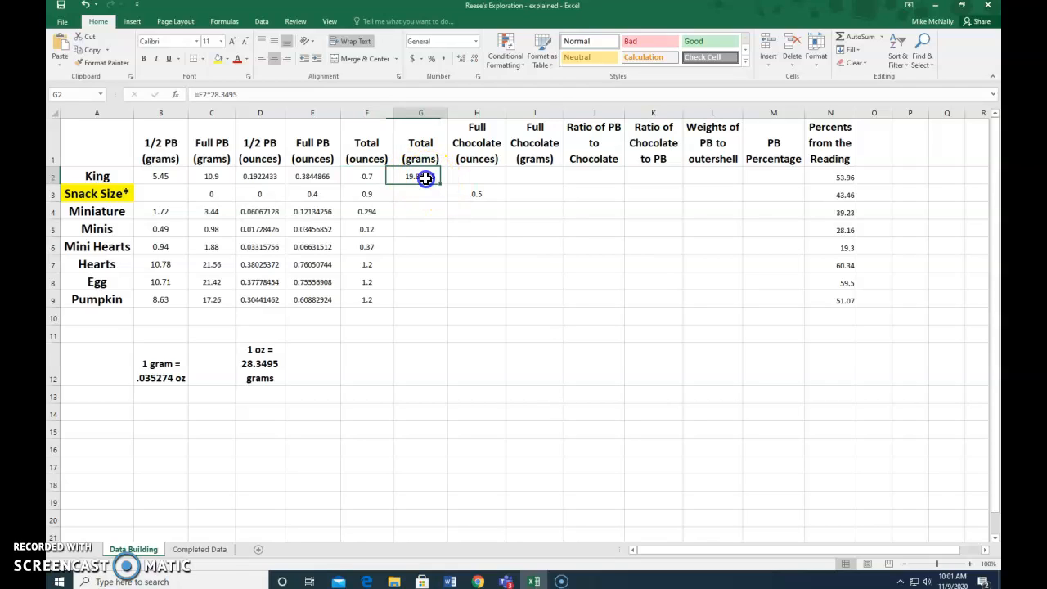
{"action": "left_click", "coordinate": [362, 177]}
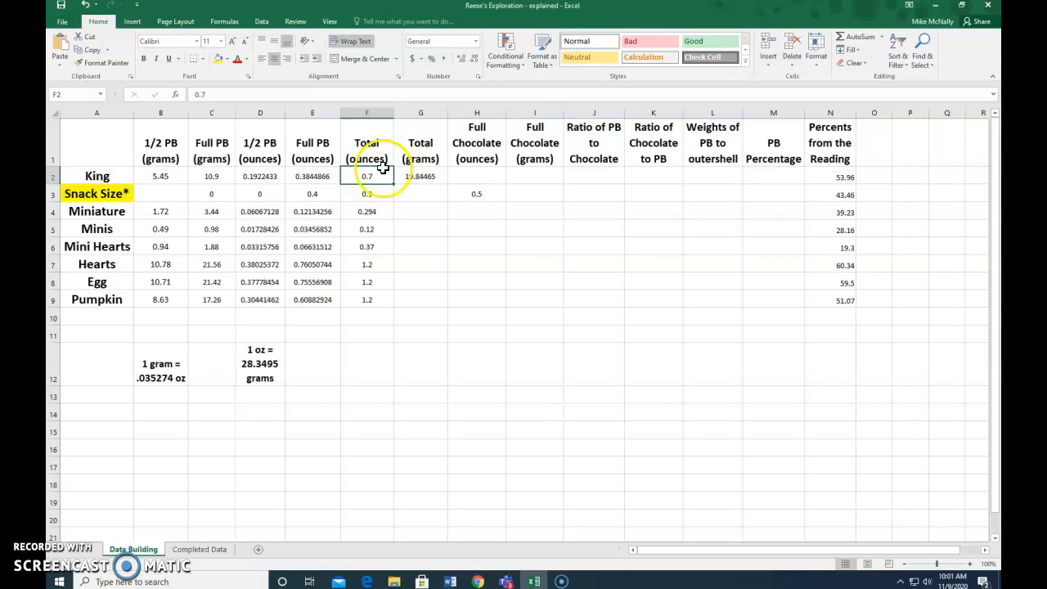
{"action": "left_click", "coordinate": [431, 180]}
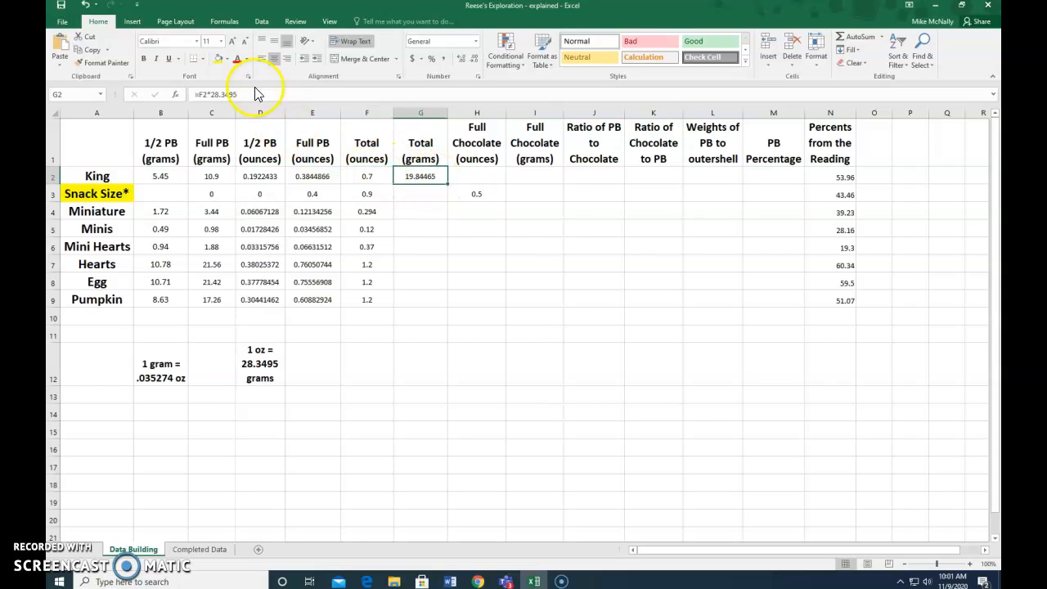
{"action": "left_click_drag", "start_coordinate": [246, 95], "coordinate": [194, 95]}
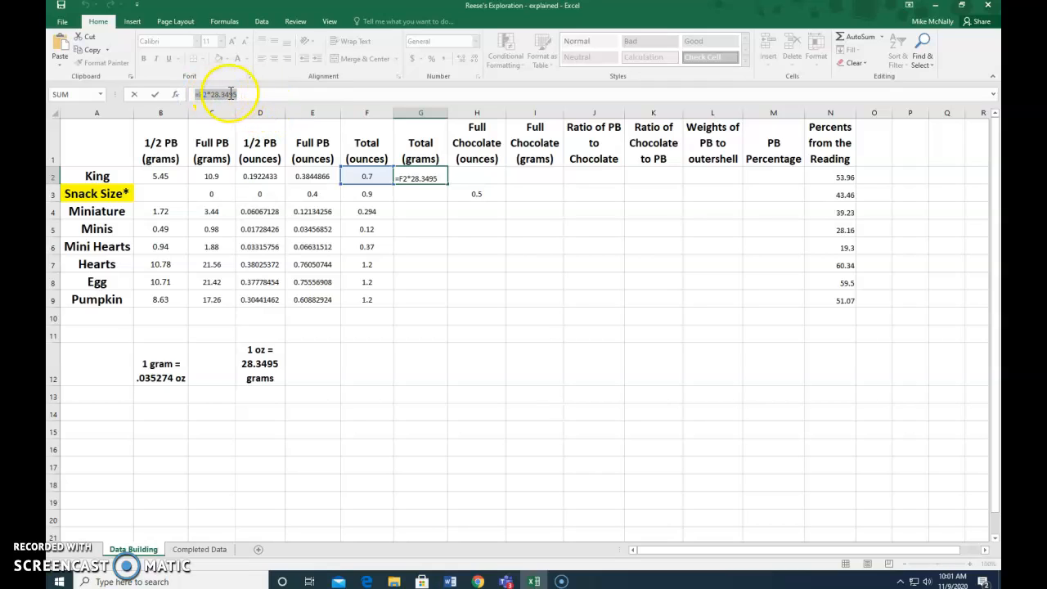
{"action": "left_click", "coordinate": [435, 176]}
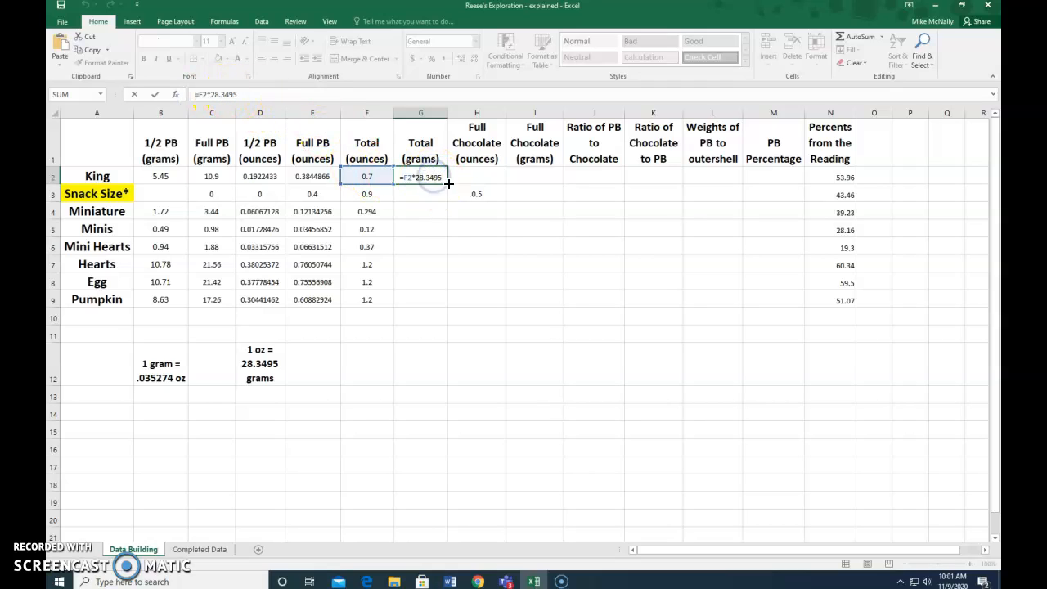
{"action": "left_click", "coordinate": [421, 200]}
{"action": "left_click", "coordinate": [432, 174]}
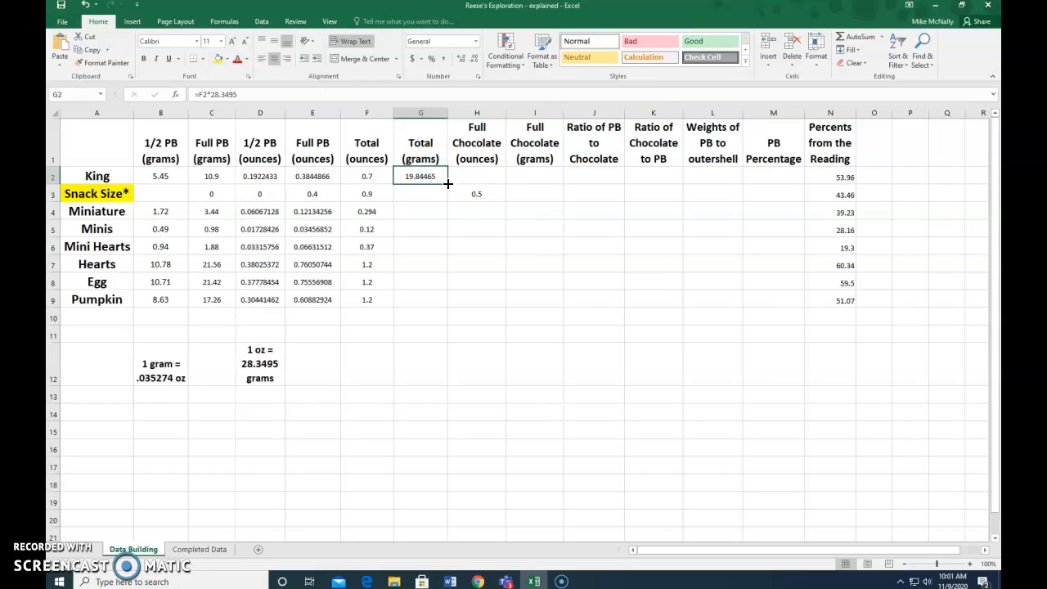
{"action": "left_click_drag", "start_coordinate": [447, 180], "coordinate": [451, 310]}
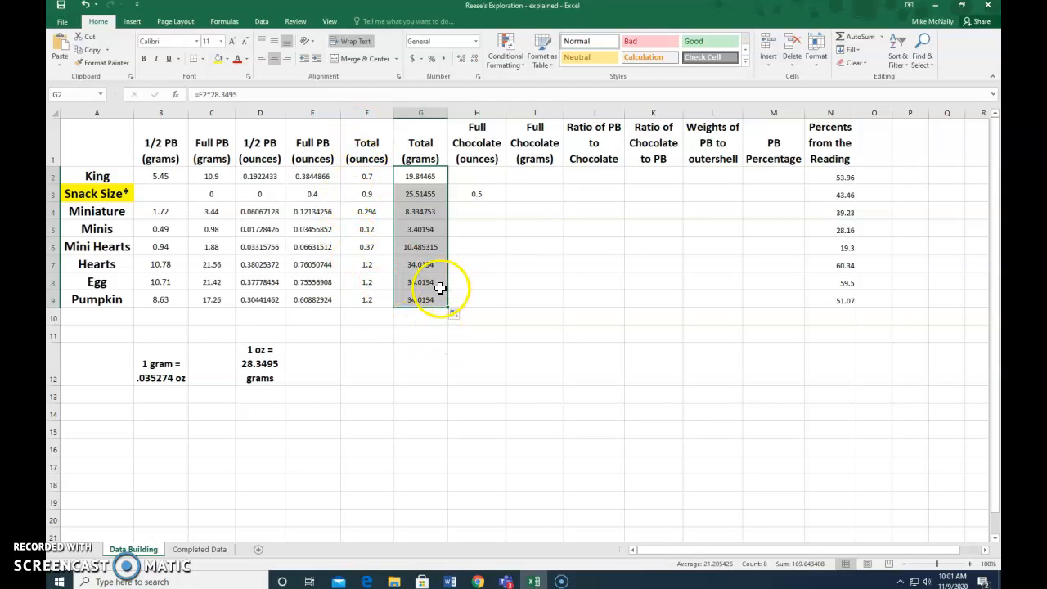
Calculate King's full chocolate ounces in H2 by subtracting full peanut butter from total ounces with =F2-E2
{"action": "left_click", "coordinate": [497, 194]}
{"action": "left_click", "coordinate": [479, 176]}
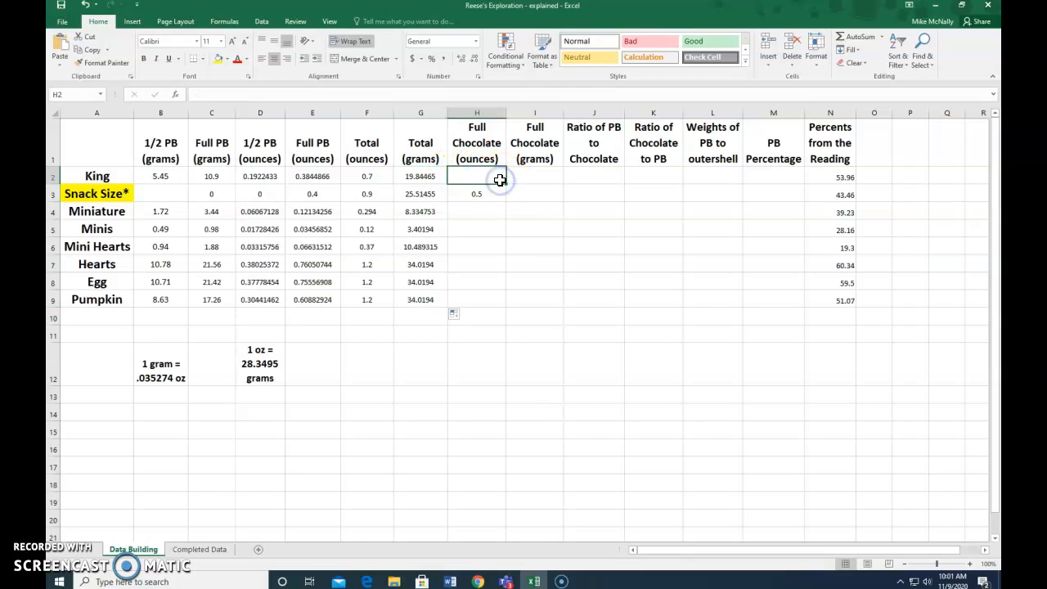
{"action": "left_click", "coordinate": [372, 178]}
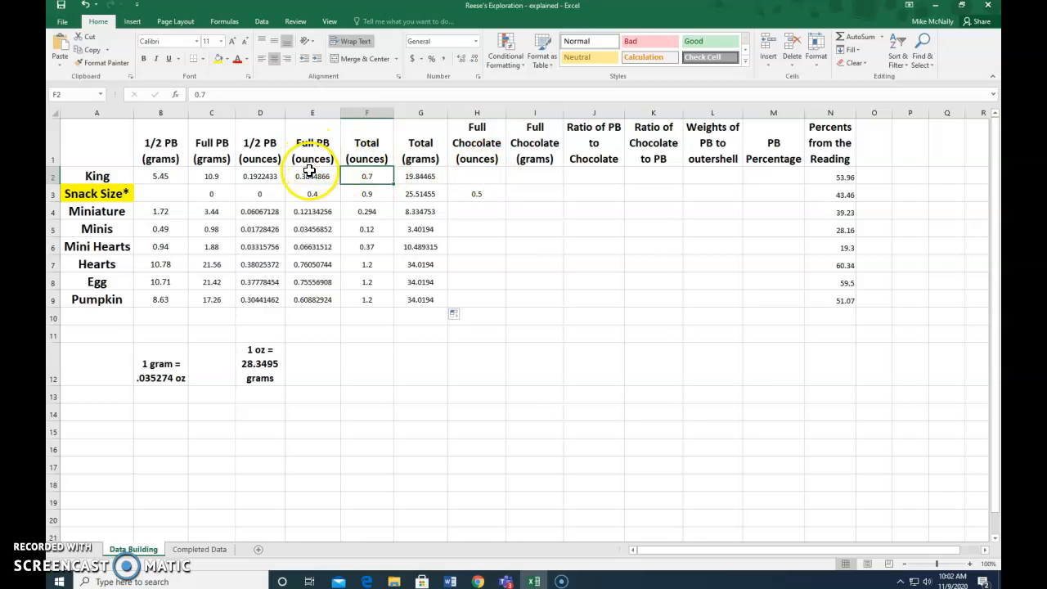
{"action": "left_click", "coordinate": [470, 177]}
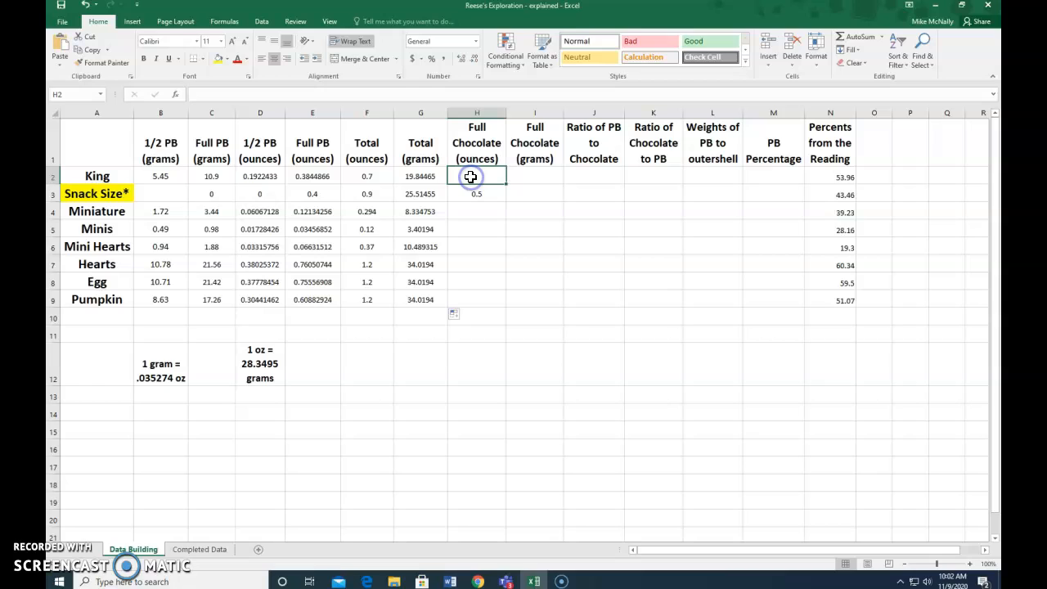
{"action": "type", "text": "="}
{"action": "left_click", "coordinate": [362, 175]}
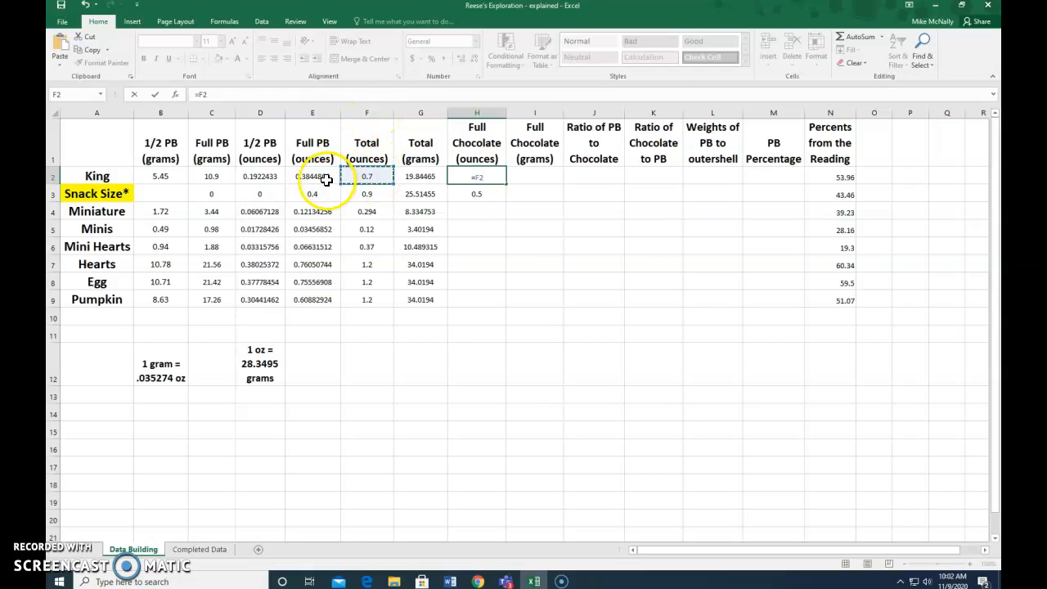
{"action": "type", "text": "-"}
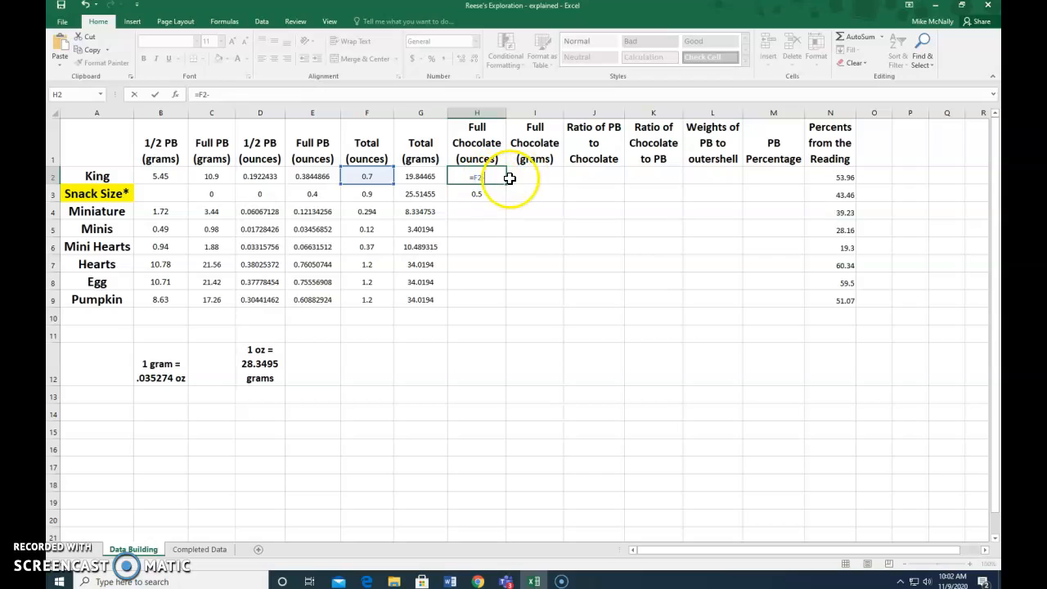
{"action": "left_click", "coordinate": [315, 174]}
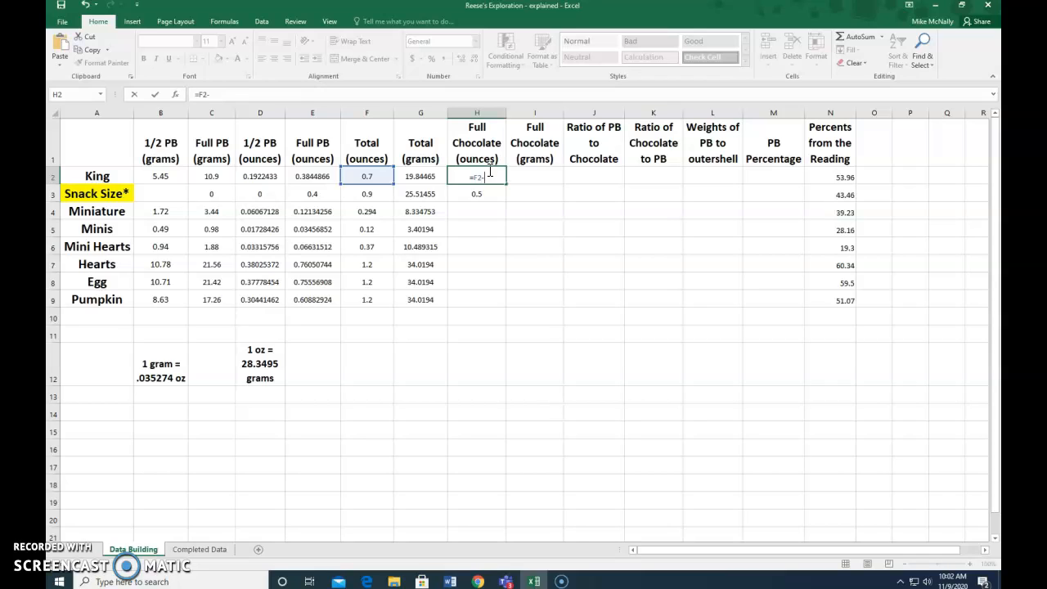
{"action": "left_click", "coordinate": [310, 176]}
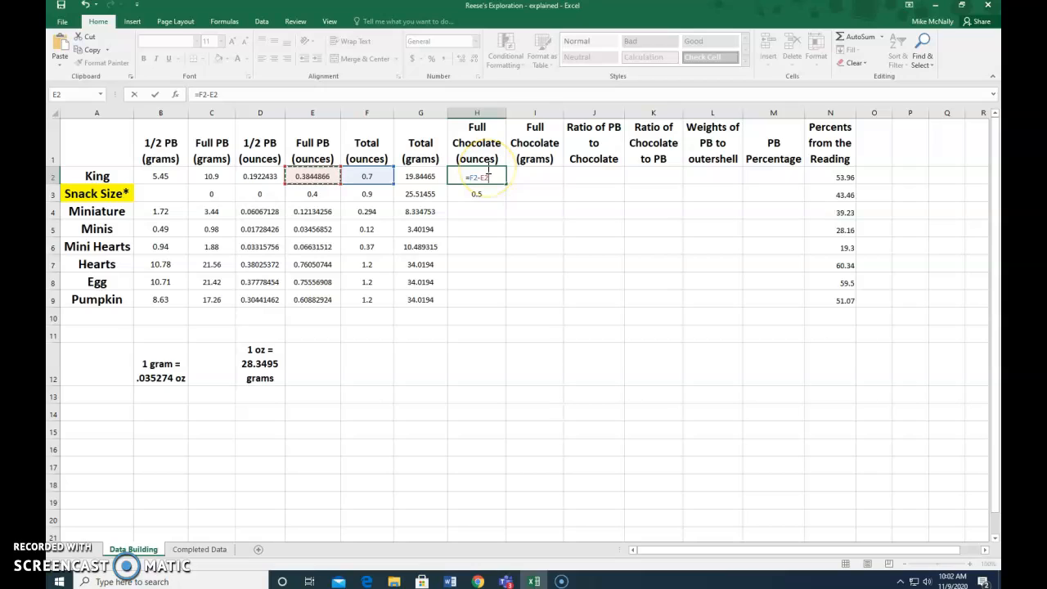
{"action": "key", "text": "Return"}
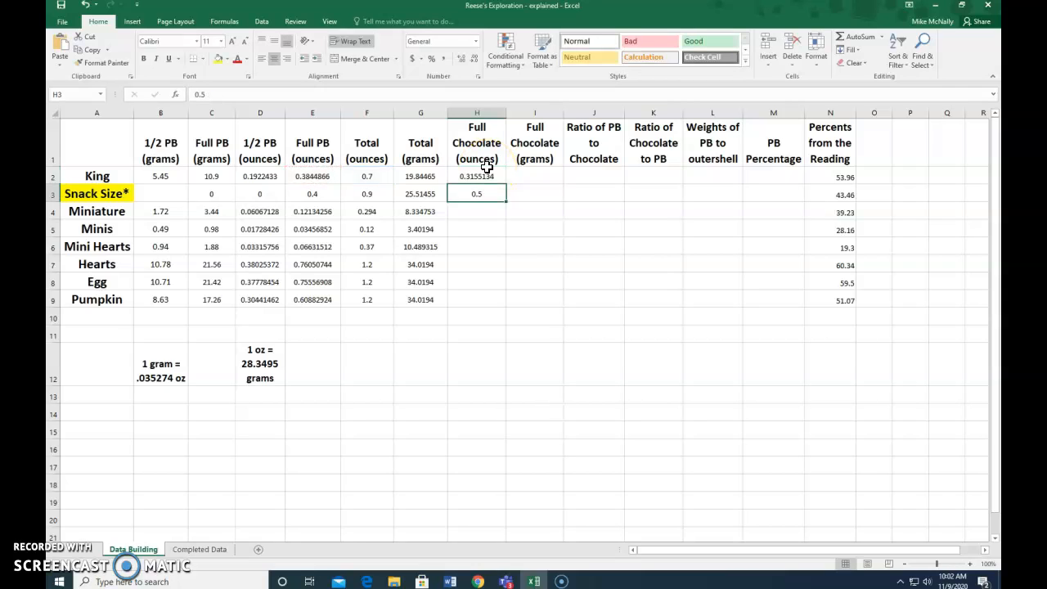
Calculate Miniature's full chocolate ounces in H4 by subtracting full peanut butter from total ounces with =F4-E4
{"action": "left_click", "coordinate": [497, 199]}
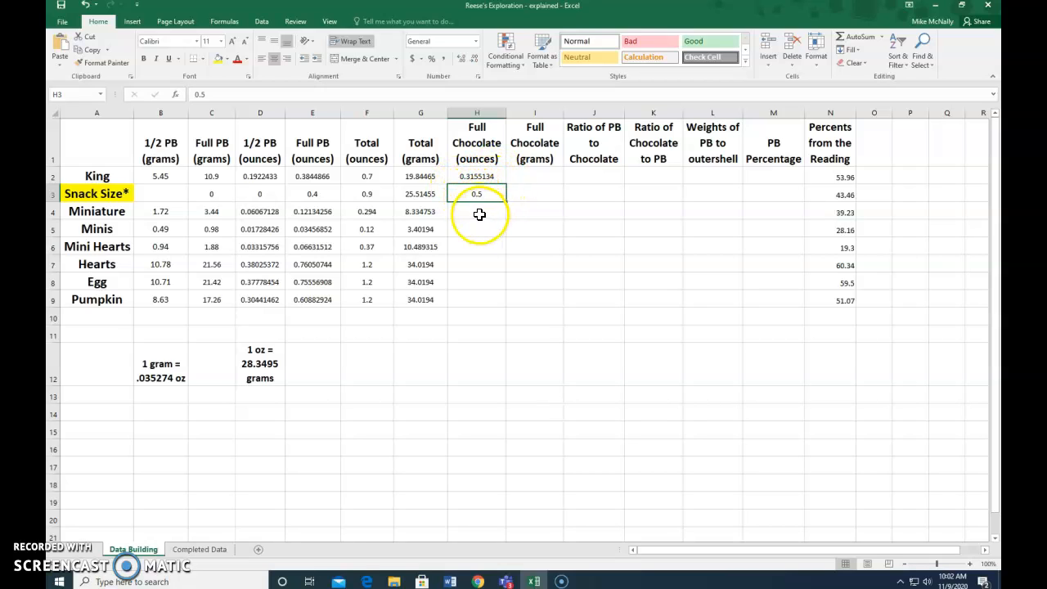
{"action": "left_click", "coordinate": [478, 212]}
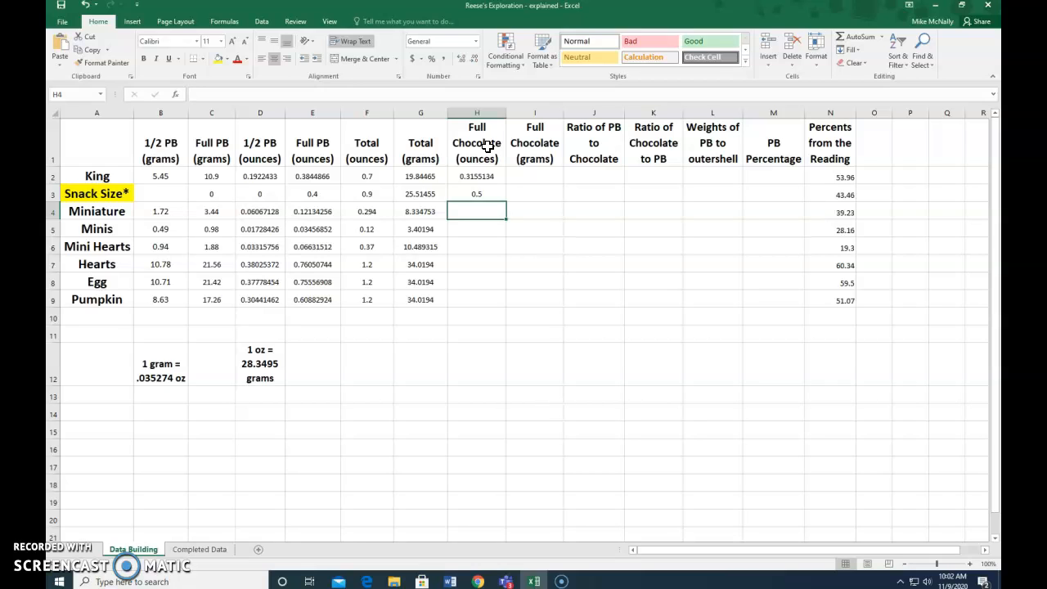
{"action": "left_click", "coordinate": [370, 211]}
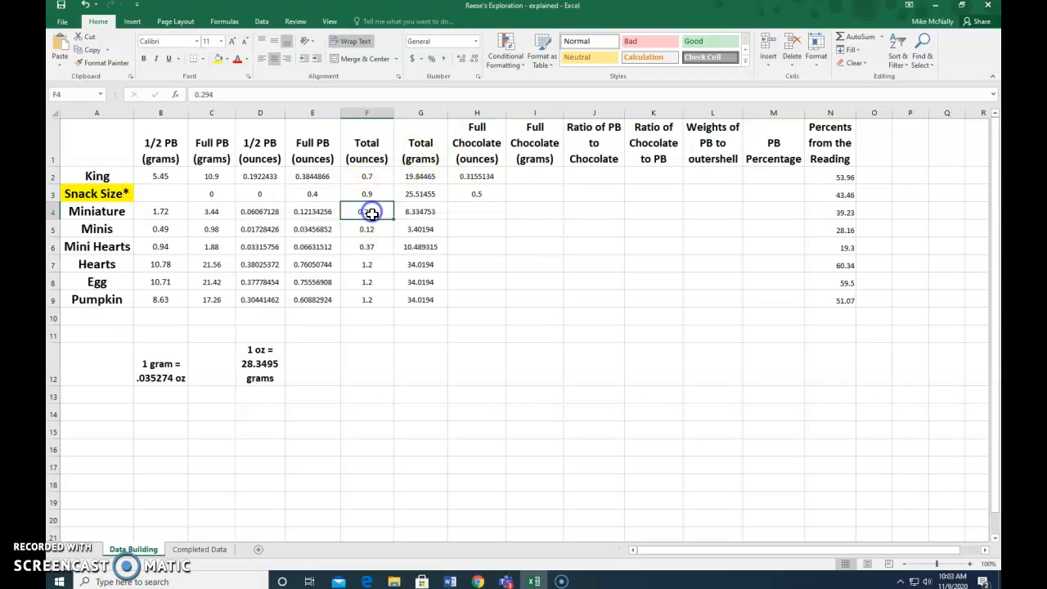
{"action": "left_click", "coordinate": [467, 212]}
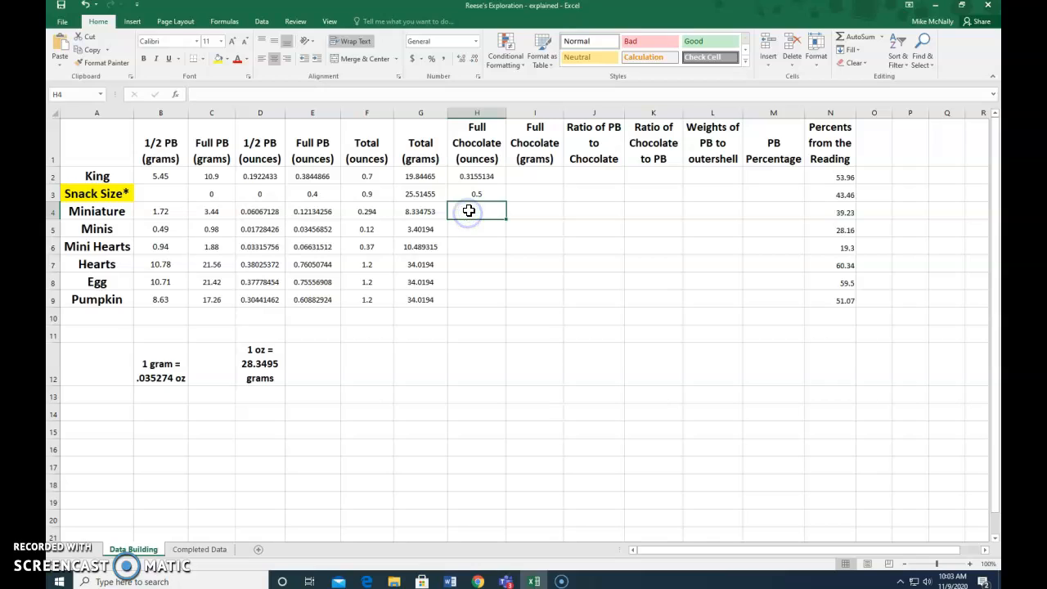
{"action": "type", "text": "="}
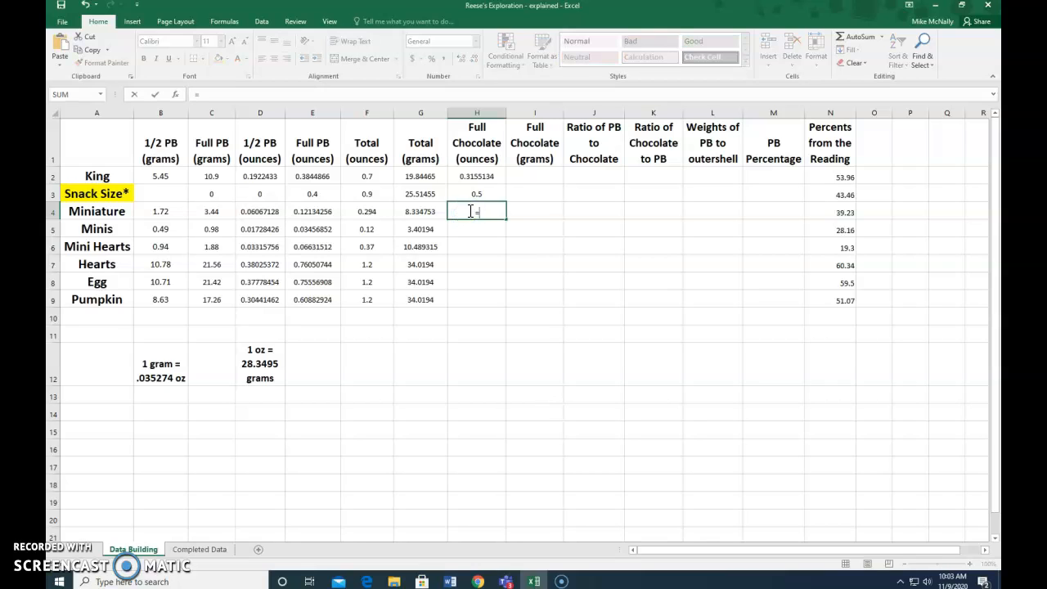
{"action": "left_click", "coordinate": [370, 212]}
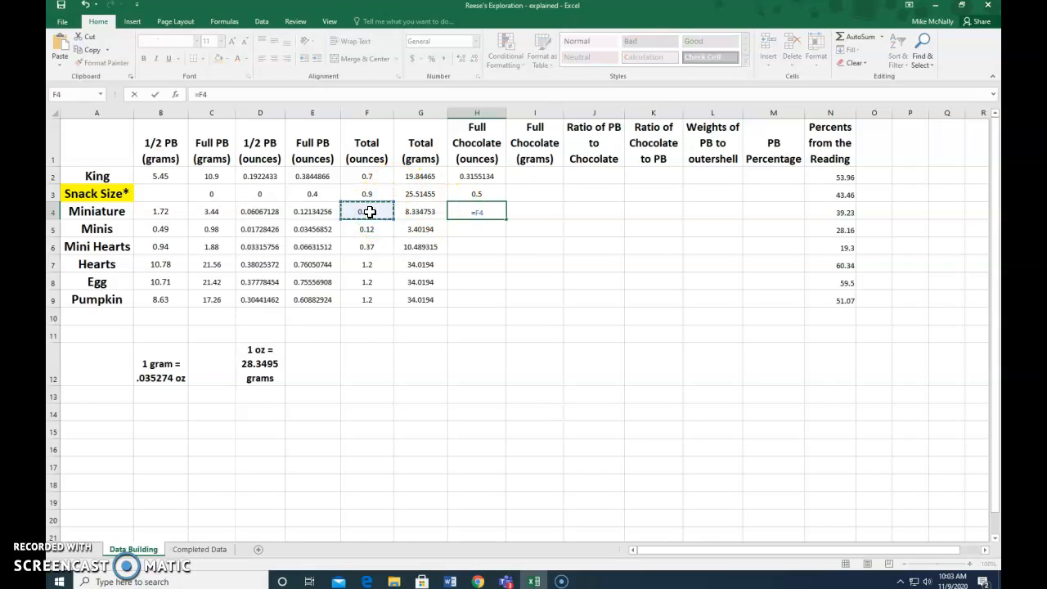
{"action": "left_click", "coordinate": [484, 213]}
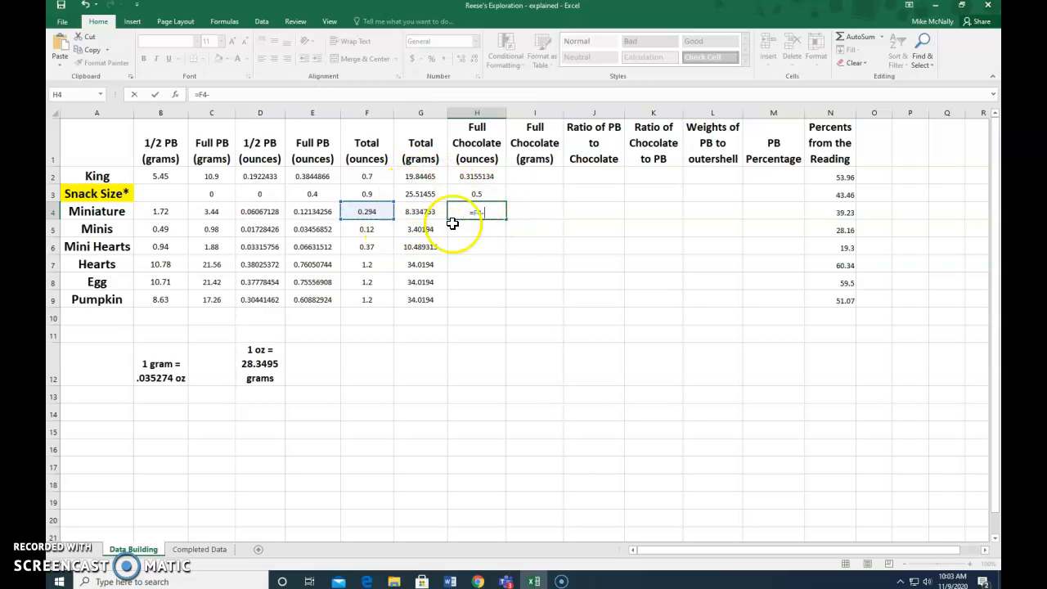
{"action": "left_click", "coordinate": [311, 212]}
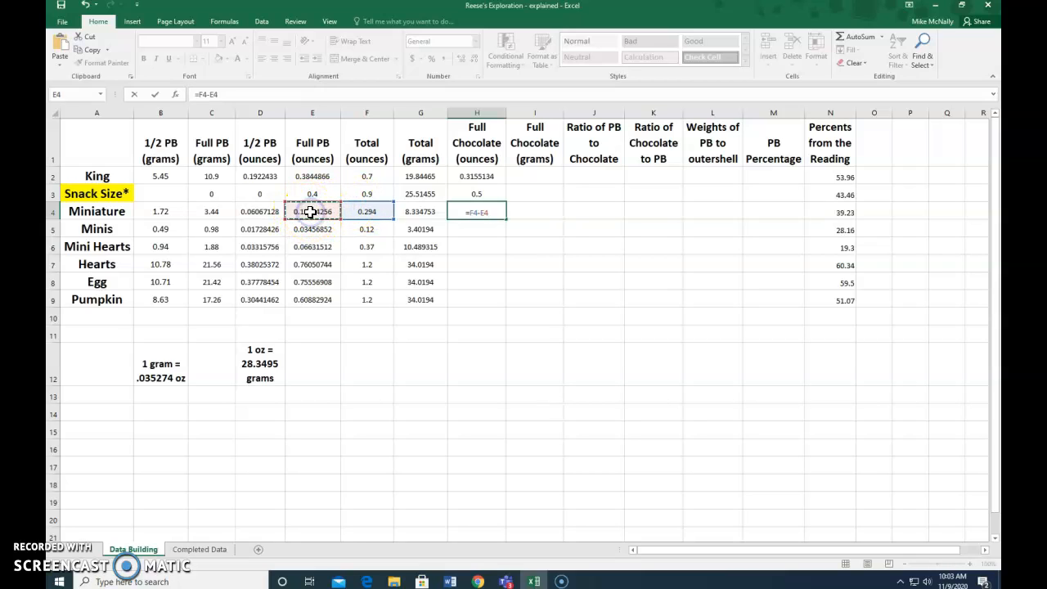
{"action": "key", "text": "Return"}
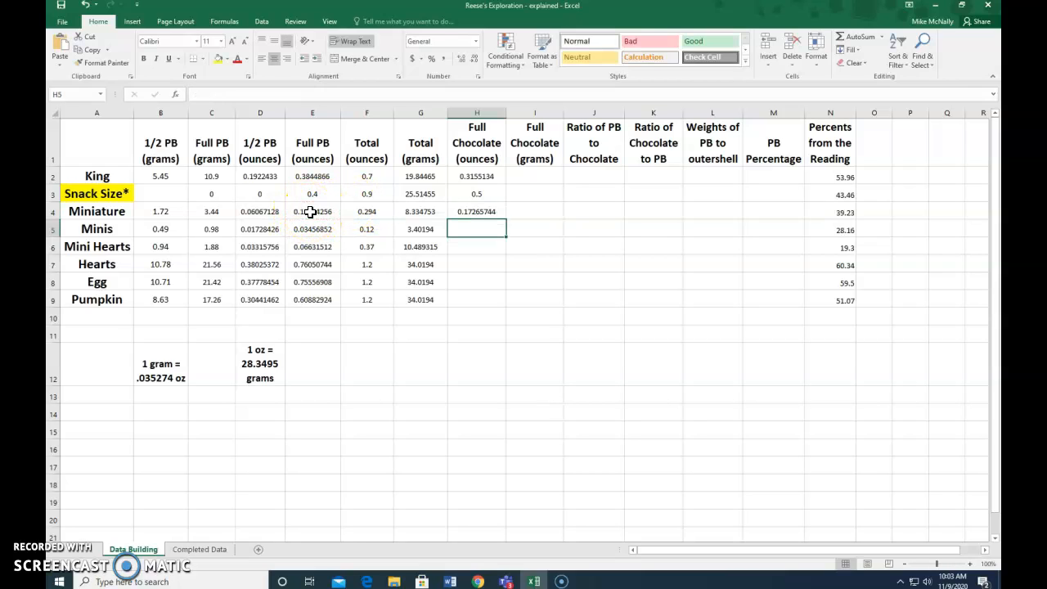
Fill Miniature's chocolate-ounces formula from H4 down the Full Chocolate (ounces) column through the Pumpkin row, H9
{"action": "left_click", "coordinate": [490, 211]}
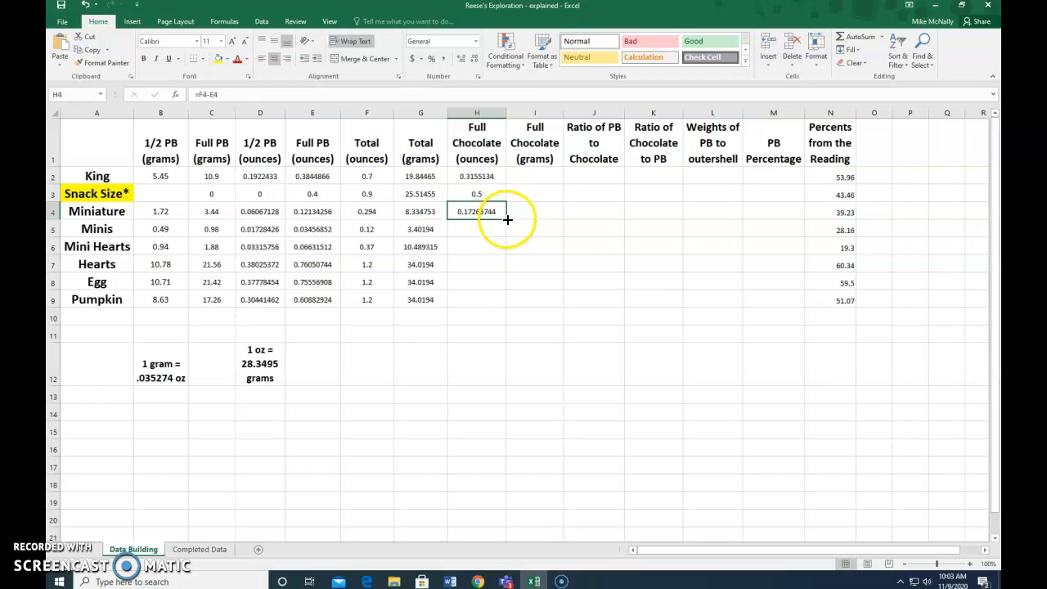
{"action": "left_click_drag", "start_coordinate": [506, 220], "coordinate": [507, 304]}
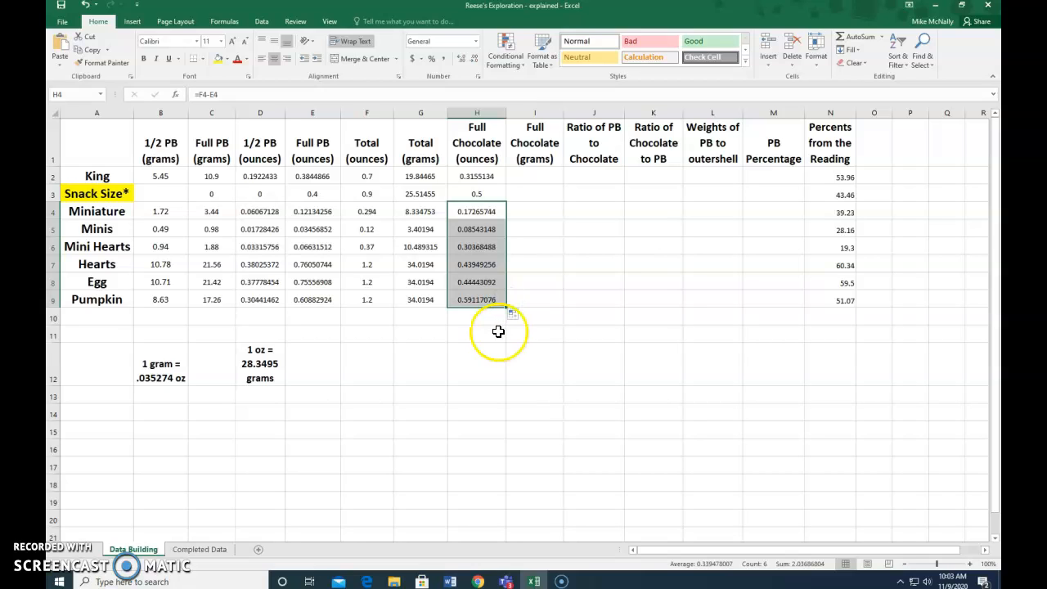
{"action": "left_click", "coordinate": [479, 320]}
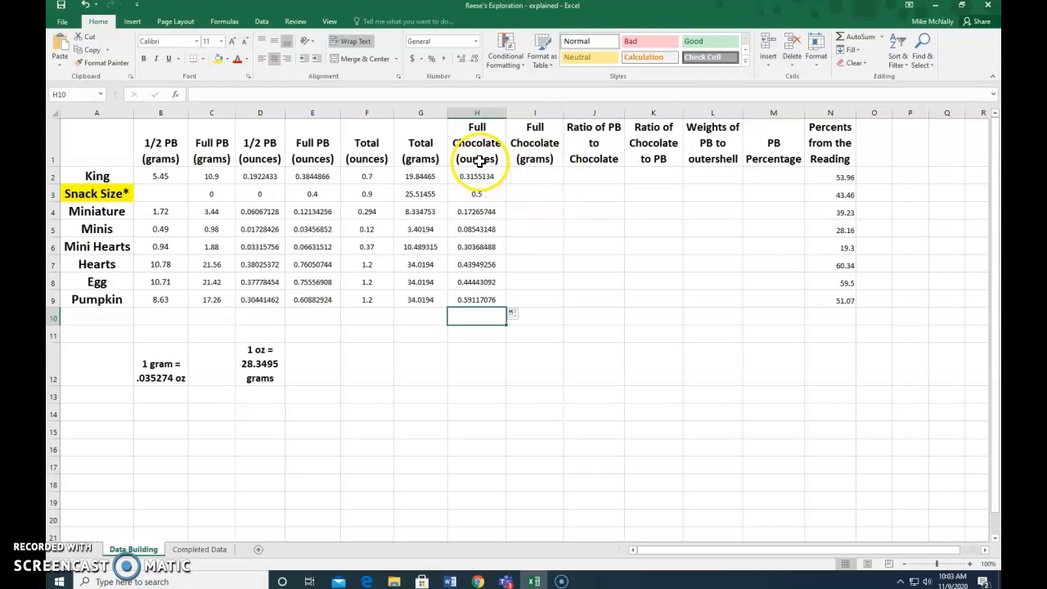
Convert King's full chocolate ounces to grams in I2 with =H2*28.3495 and fill the formula down through the Pumpkin row, I9
{"action": "left_click", "coordinate": [522, 175]}
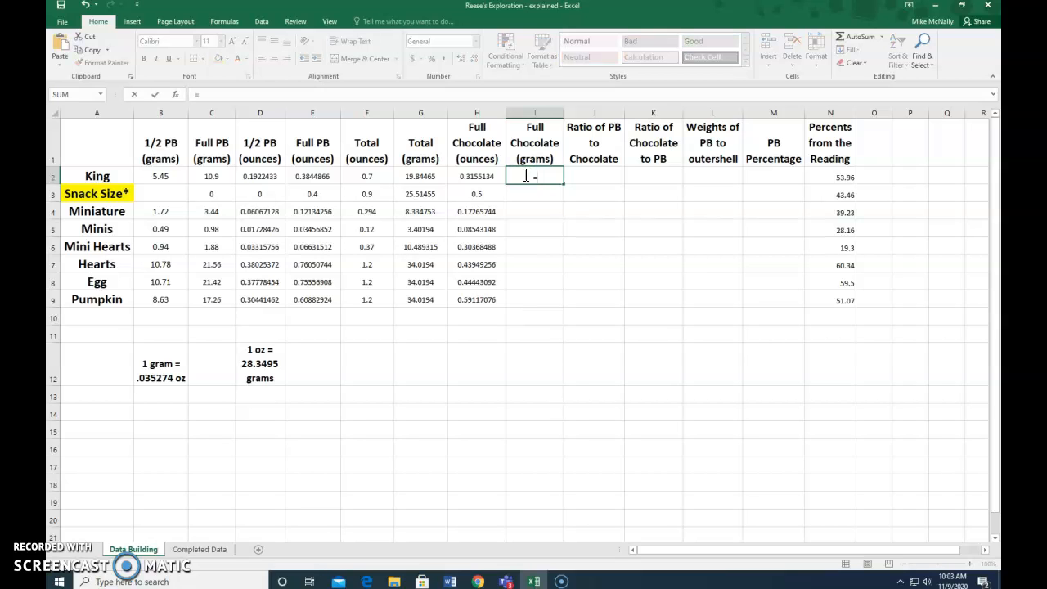
{"action": "scroll", "coordinate": [491, 175], "scroll_direction": "down", "scroll_amount": 1}
{"action": "scroll", "coordinate": [476, 176], "scroll_direction": "up", "scroll_amount": 1}
{"action": "left_click", "coordinate": [480, 177]}
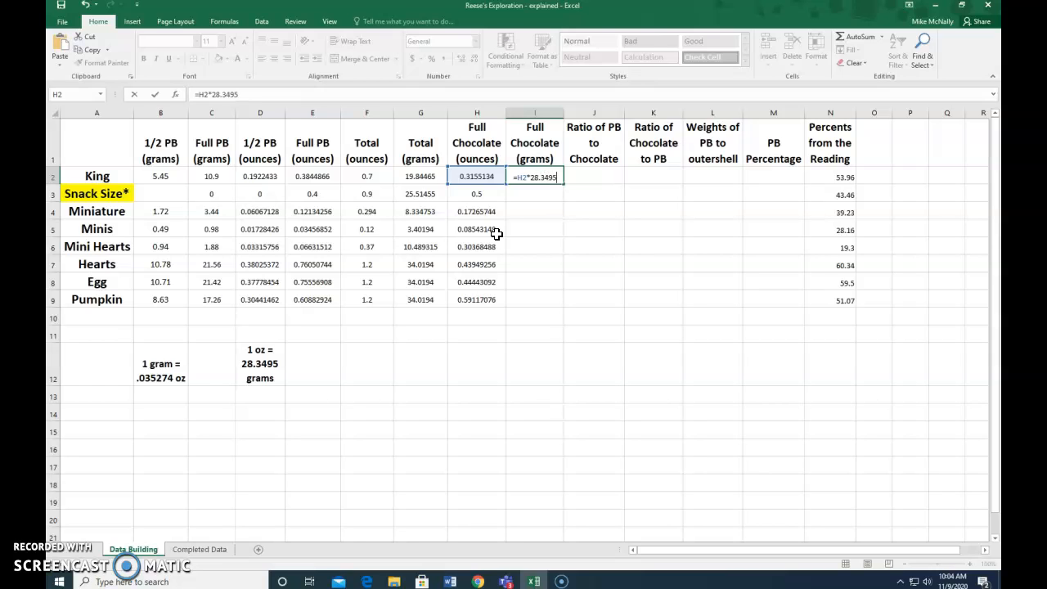
{"action": "key", "text": "Return"}
{"action": "left_click", "coordinate": [529, 177]}
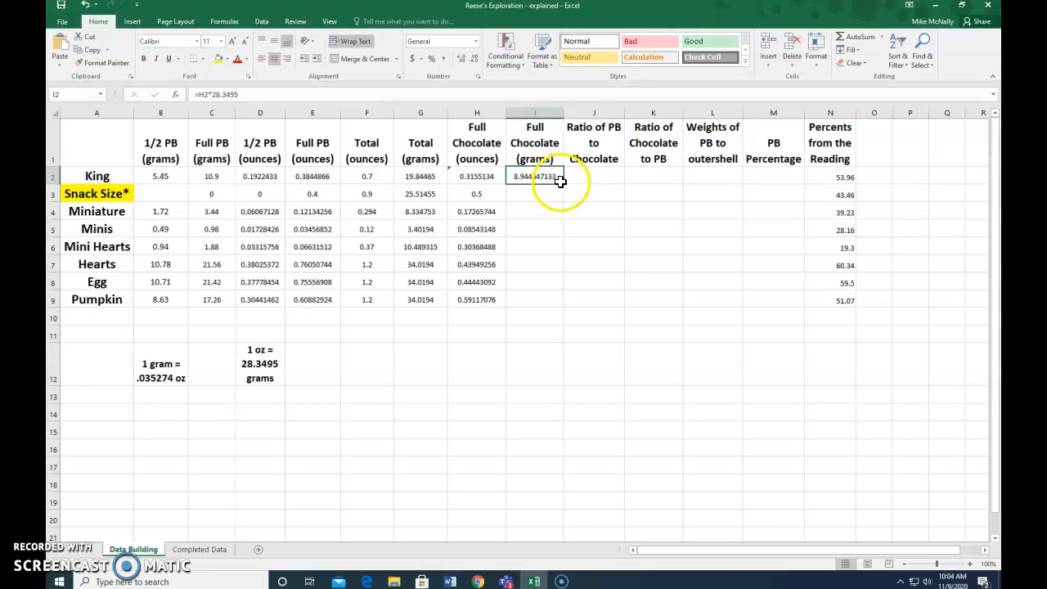
{"action": "left_click_drag", "start_coordinate": [563, 183], "coordinate": [555, 304]}
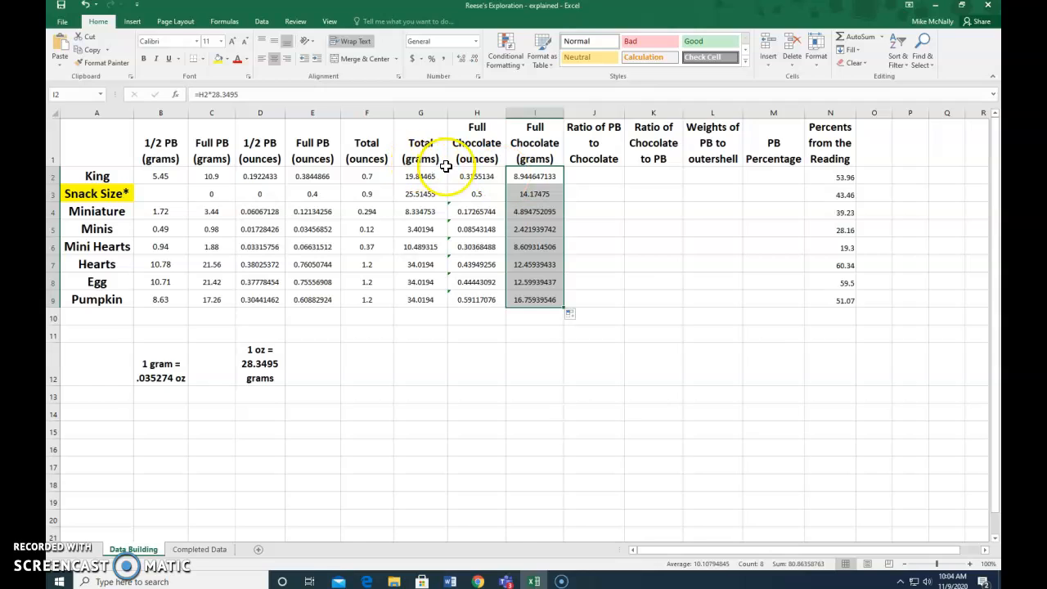
Review King's full chocolate ounces formula in H2 together with its source cells, full peanut butter E2 and total ounces F2
{"action": "left_click", "coordinate": [475, 177]}
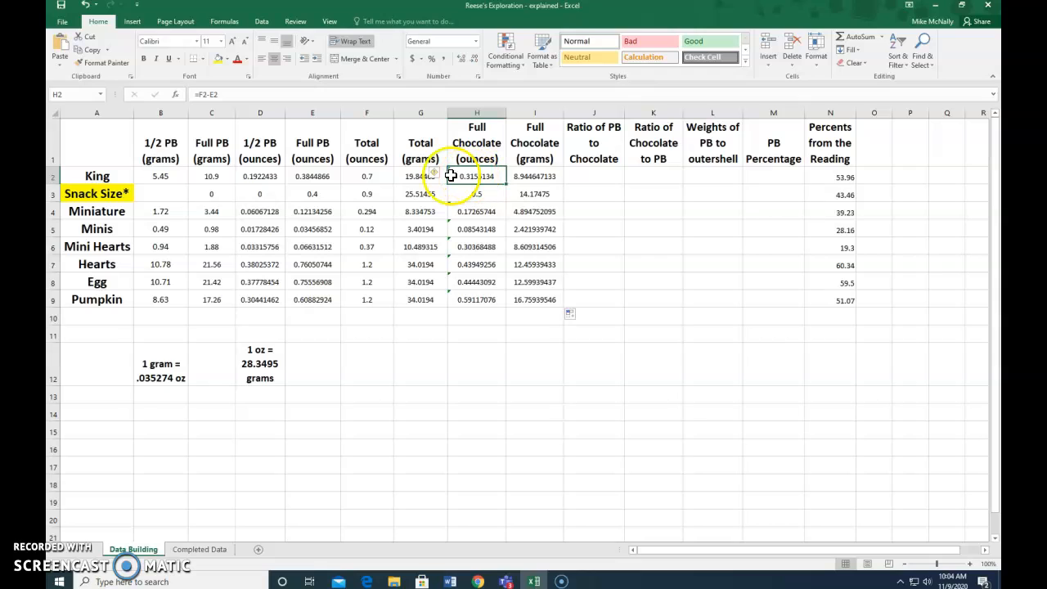
{"action": "left_click", "coordinate": [382, 175]}
{"action": "left_click", "coordinate": [303, 176]}
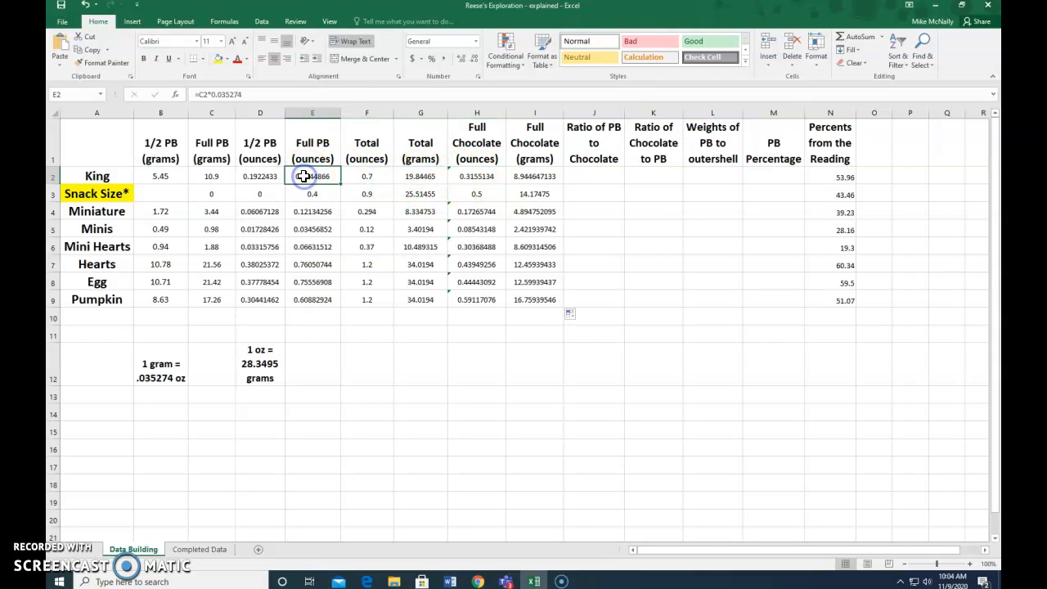
{"action": "left_click", "coordinate": [353, 179]}
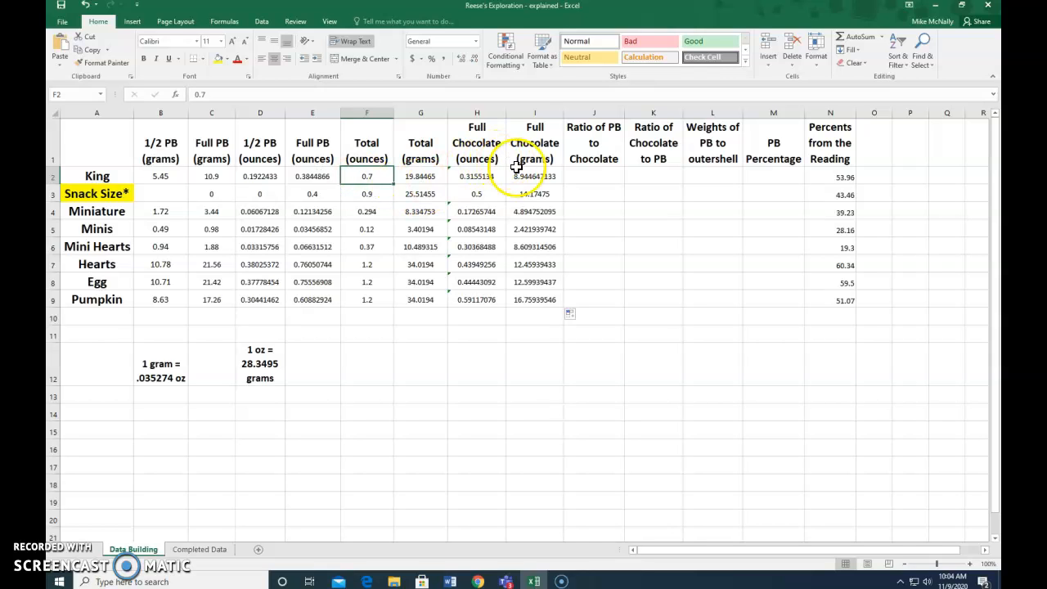